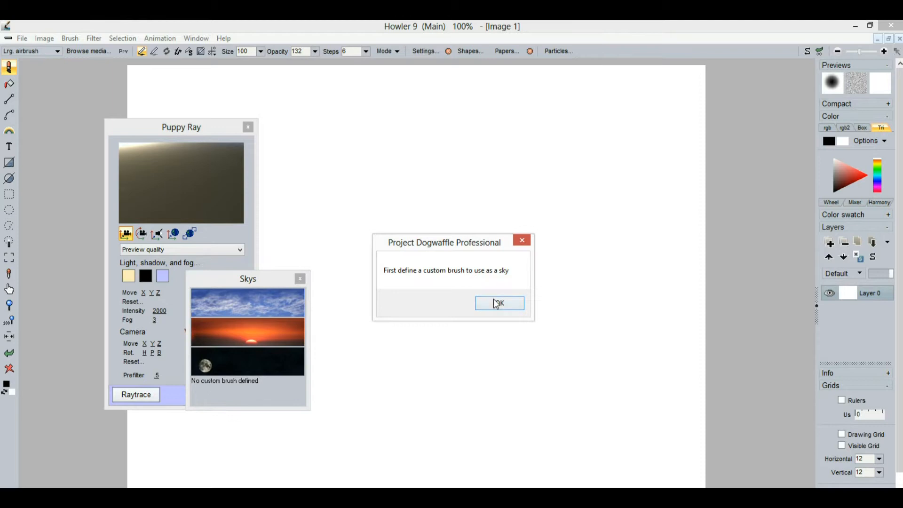
# - Close the Skys and Puppy Ray windows, and fill the image with Plasma noise at scale 7 in Grays
pyautogui.click(300, 278)
pyautogui.click(248, 128)
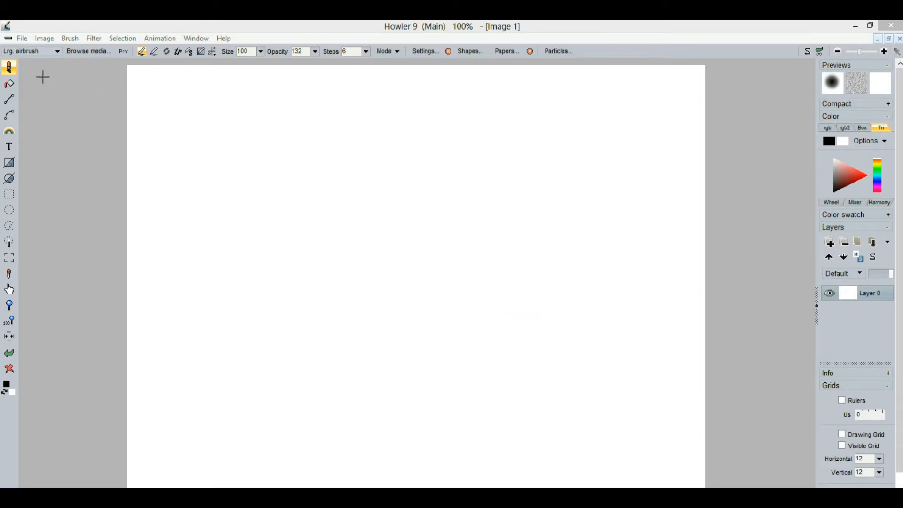
pyautogui.click(96, 39)
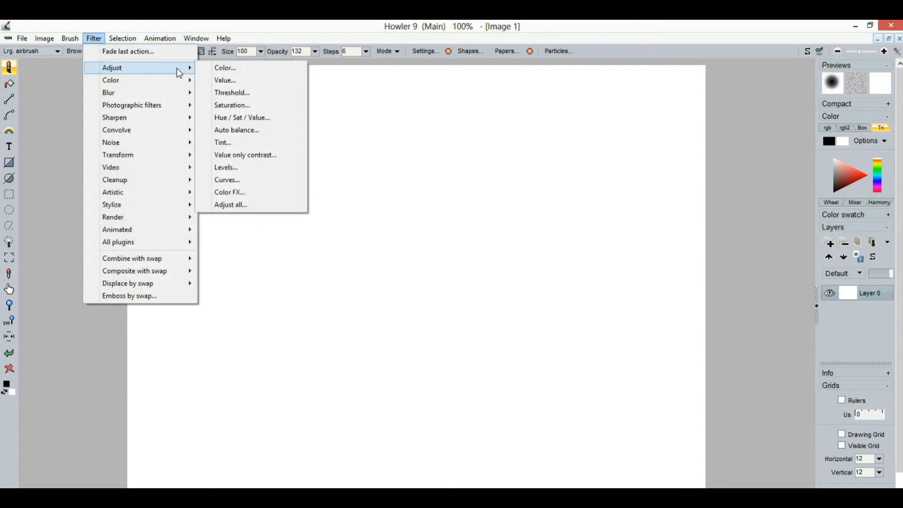
pyautogui.moveTo(142, 216)
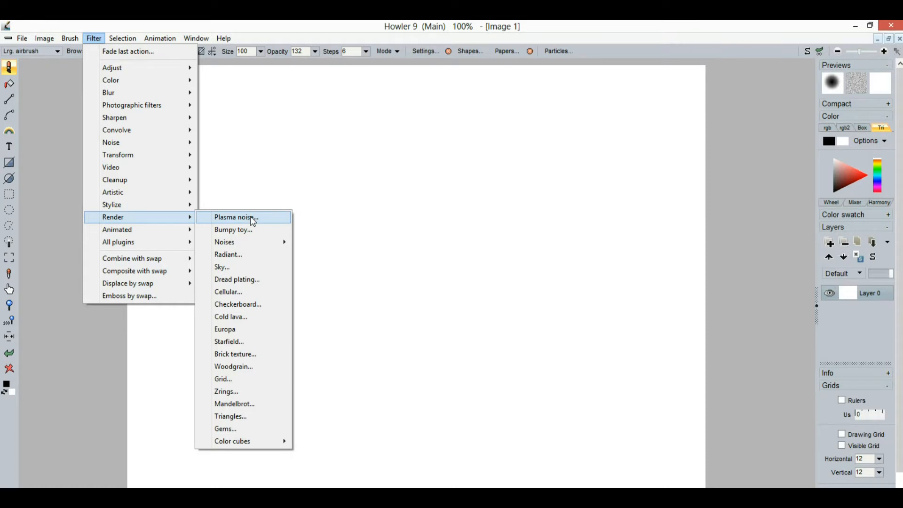
pyautogui.click(237, 217)
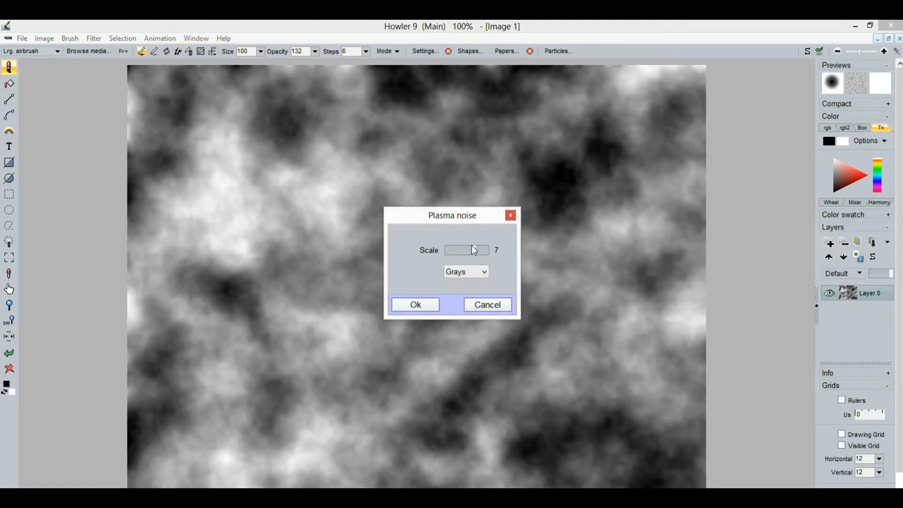
pyautogui.click(426, 310)
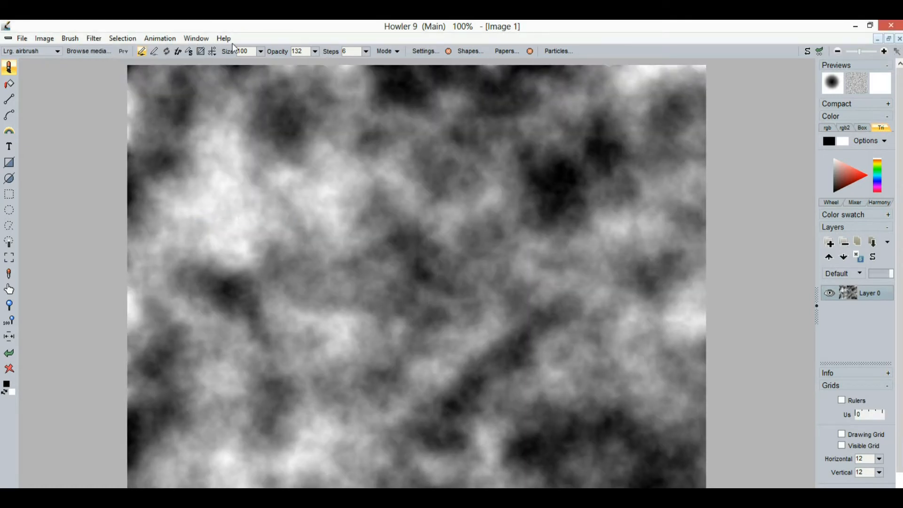
# - Raise the plasma image's contrast with an RGB Curves adjustment, placing points at about 172 / 252 and 139 / 77
pyautogui.click(94, 39)
pyautogui.moveTo(141, 68)
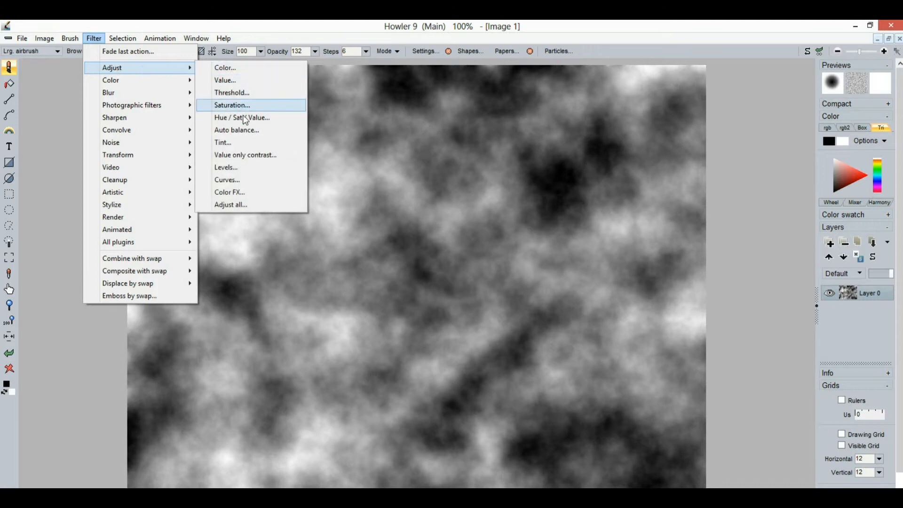
pyautogui.click(239, 180)
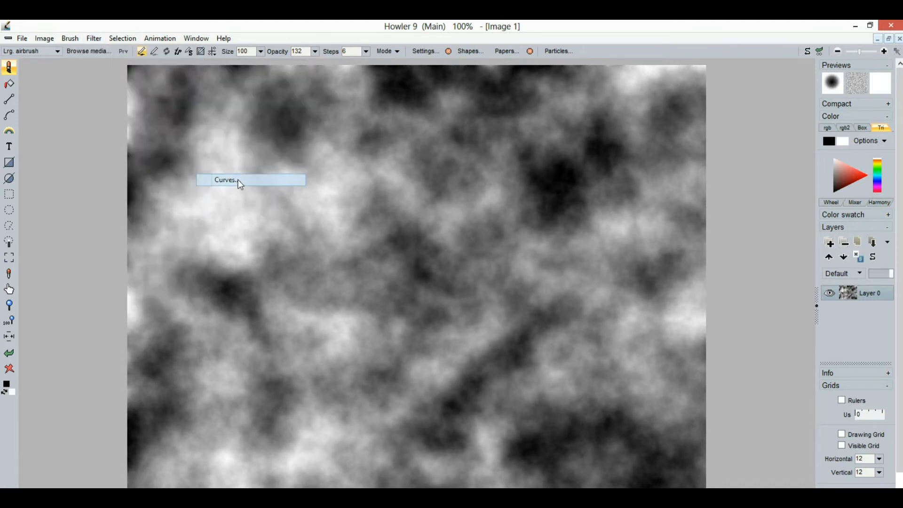
pyautogui.moveTo(503, 216); pyautogui.dragTo(476, 197)
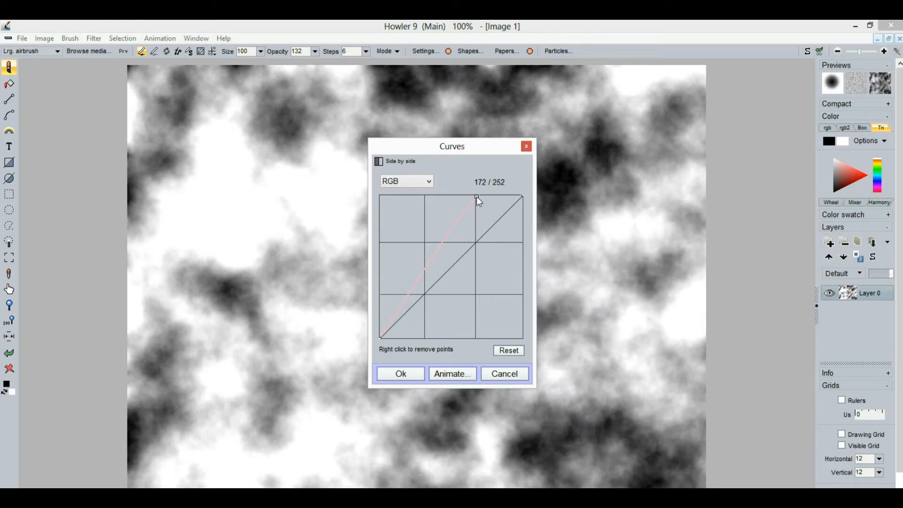
pyautogui.moveTo(439, 267); pyautogui.dragTo(458, 295)
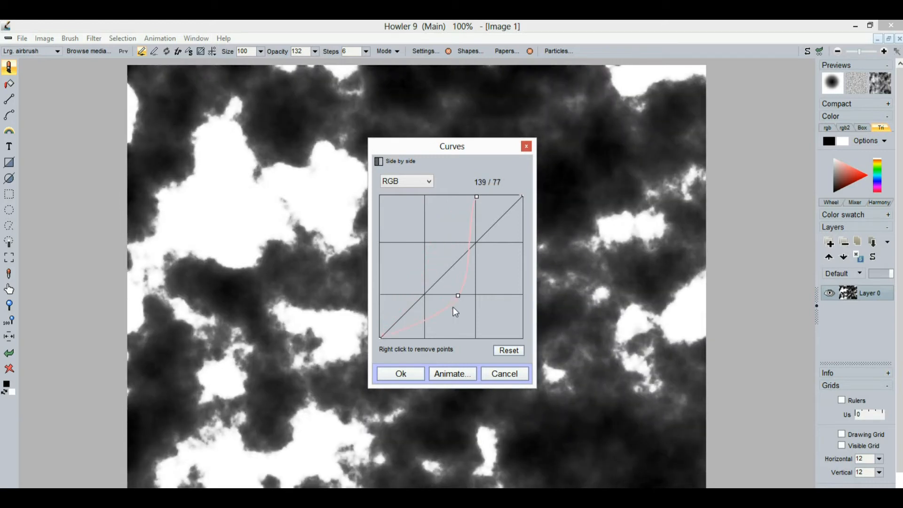
pyautogui.click(408, 375)
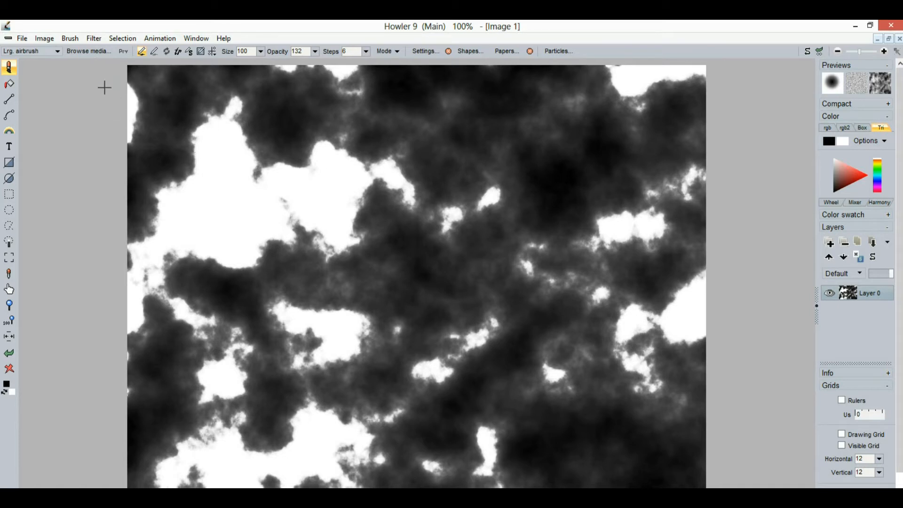
# - Store a copy of the high-contrast plasma image and place its thumbnail in the empty area beside the canvas's upper part
pyautogui.click(95, 38)
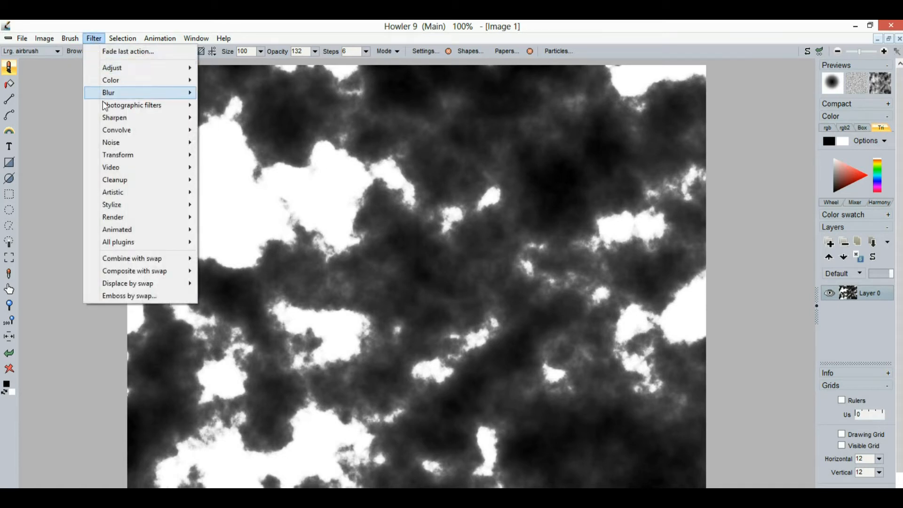
pyautogui.moveTo(45, 38)
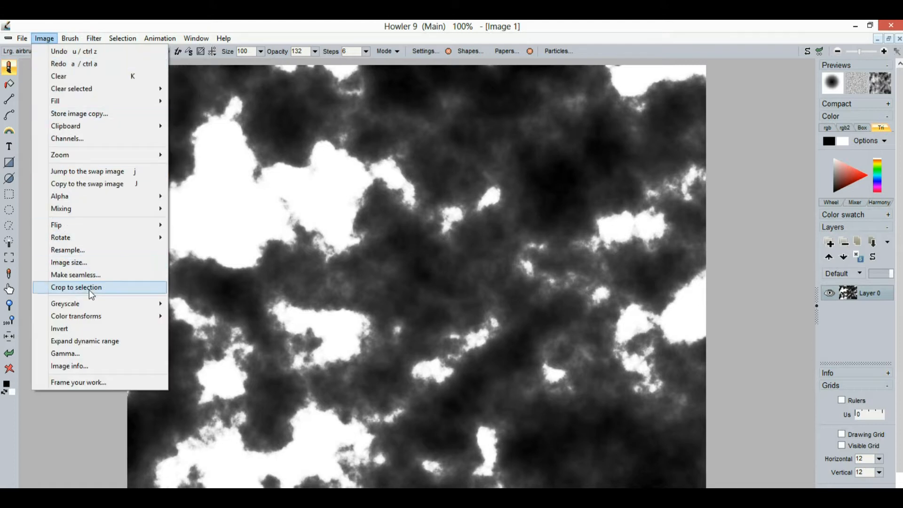
pyautogui.click(89, 113)
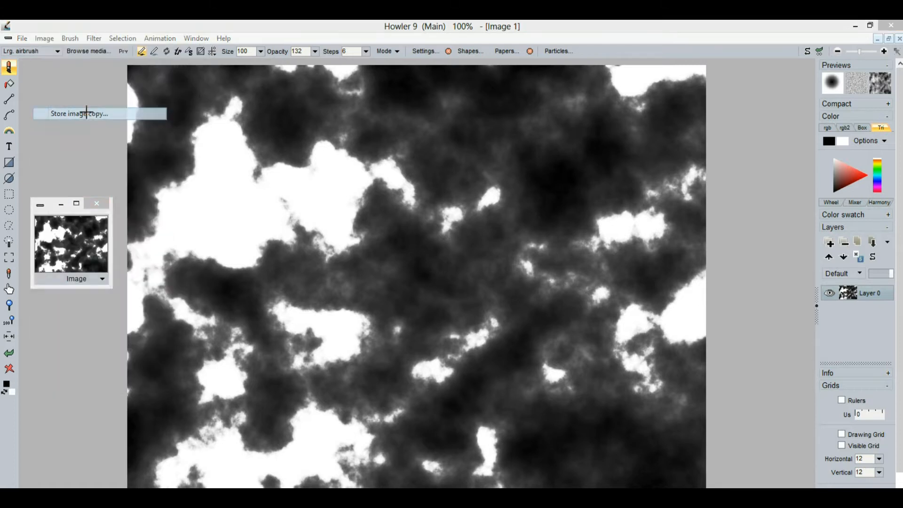
pyautogui.moveTo(55, 210); pyautogui.dragTo(51, 109)
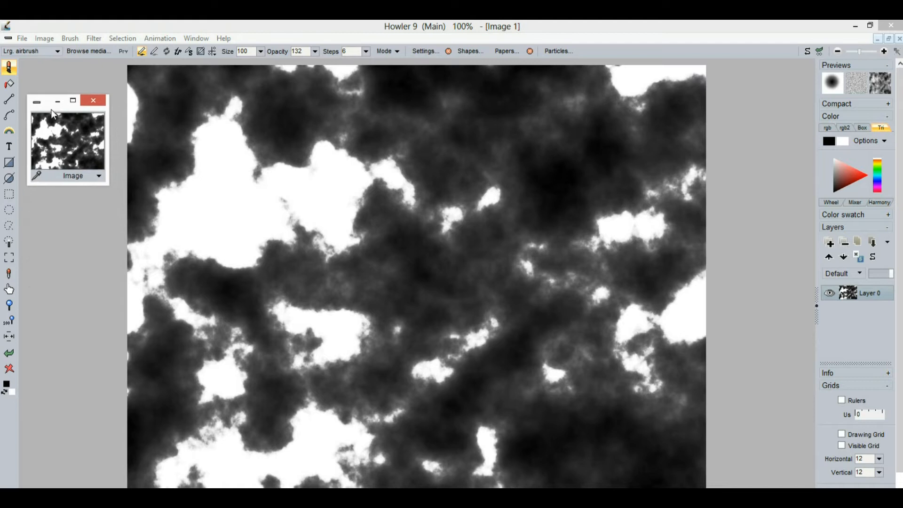
# - Render the Cold lava texture over the whole image
pyautogui.click(93, 38)
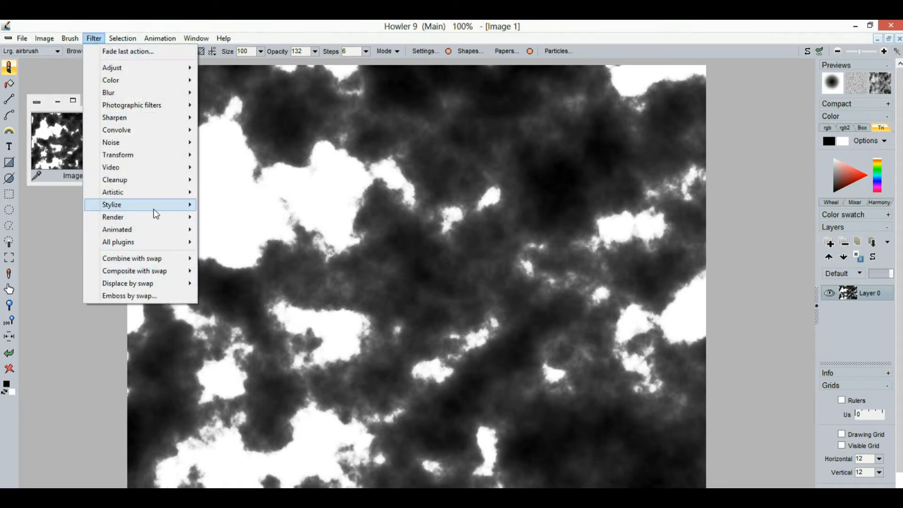
pyautogui.moveTo(154, 209)
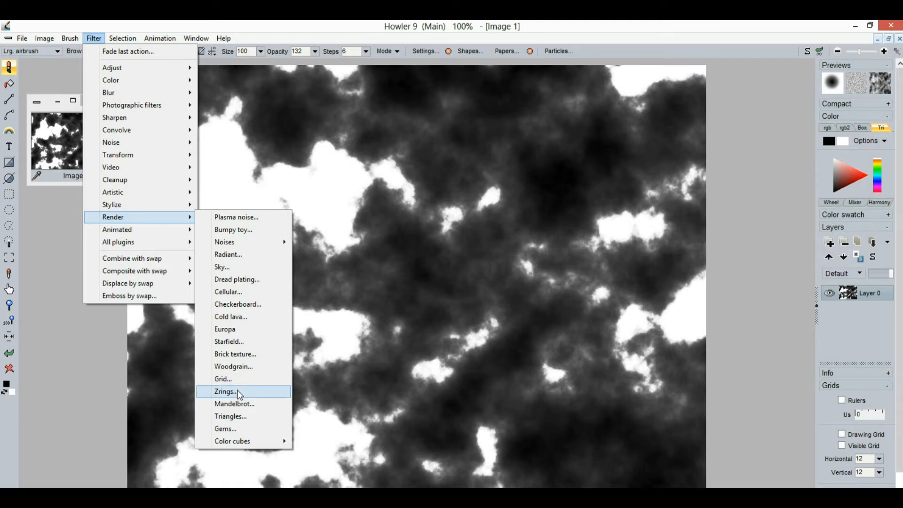
pyautogui.click(250, 322)
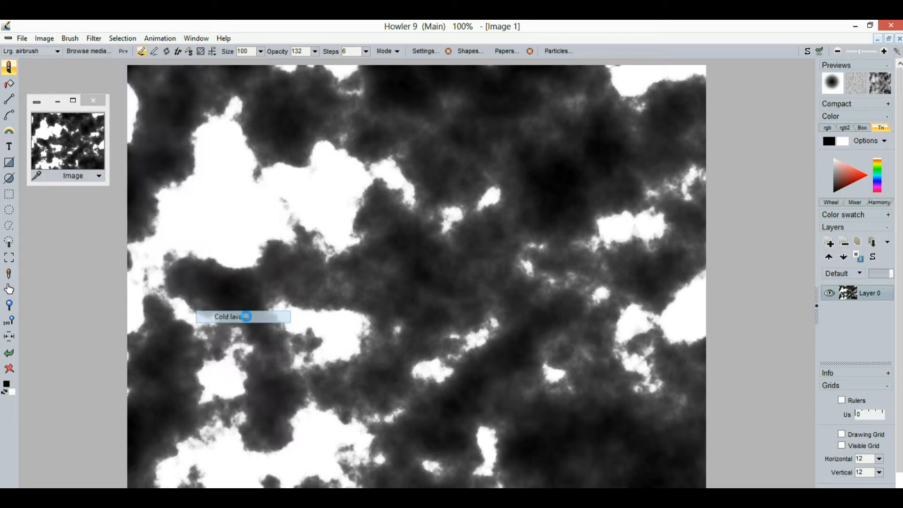
pyautogui.click(422, 301)
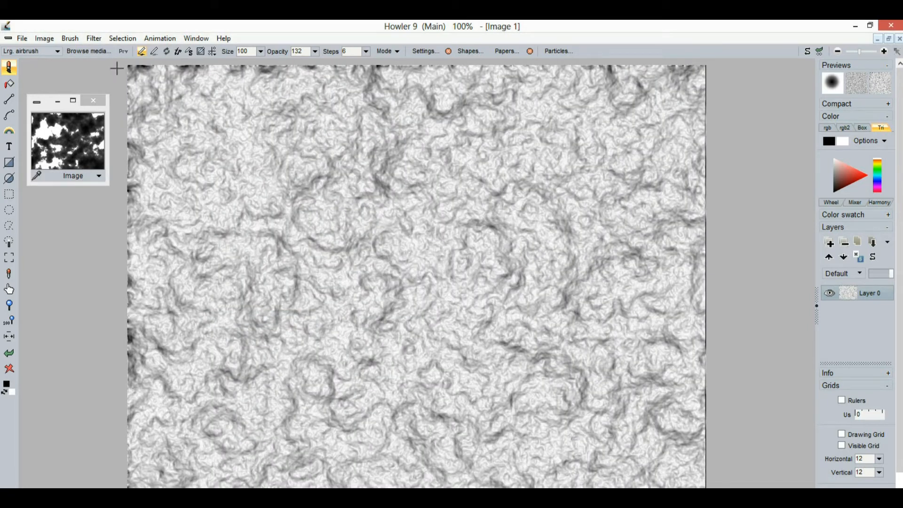
# - Set the gradient sweep to index 4, the black-orange-white gradient, and map the lava texture to it
pyautogui.click(206, 40)
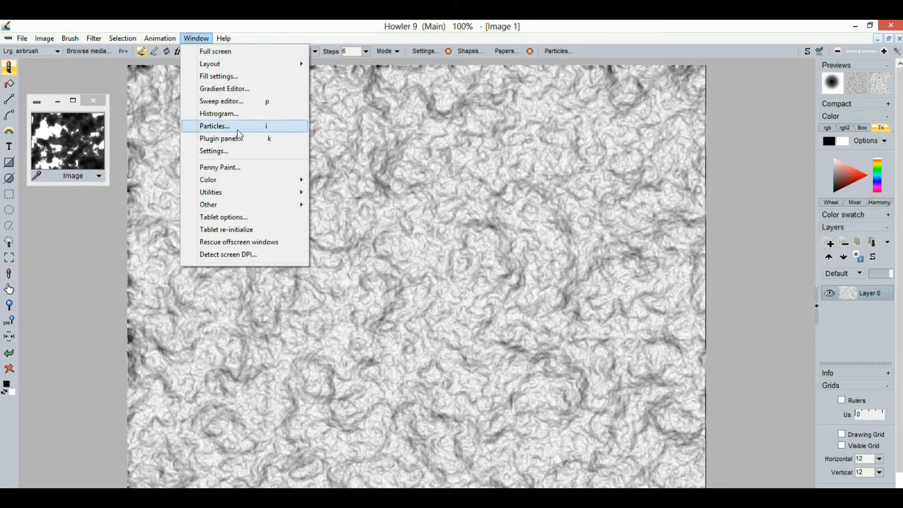
pyautogui.click(244, 102)
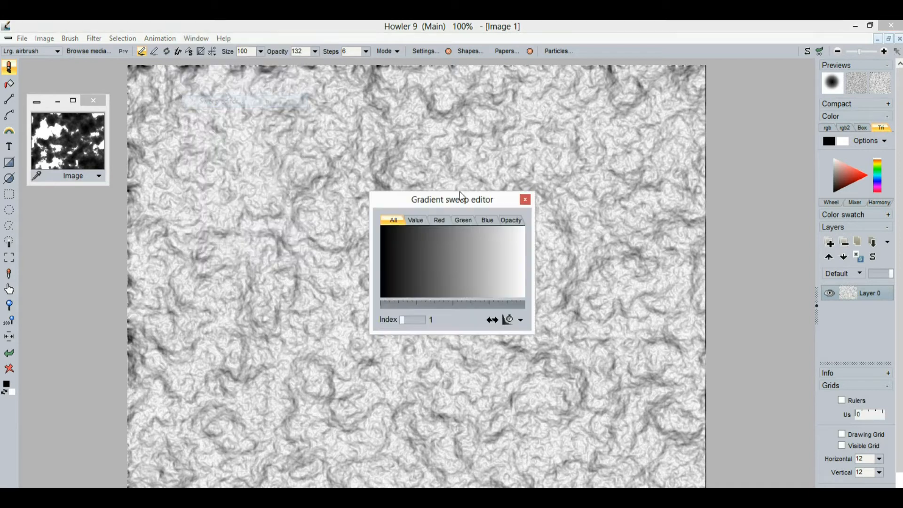
pyautogui.moveTo(404, 322); pyautogui.dragTo(414, 318)
pyautogui.moveTo(443, 202); pyautogui.dragTo(136, 269)
pyautogui.click(92, 39)
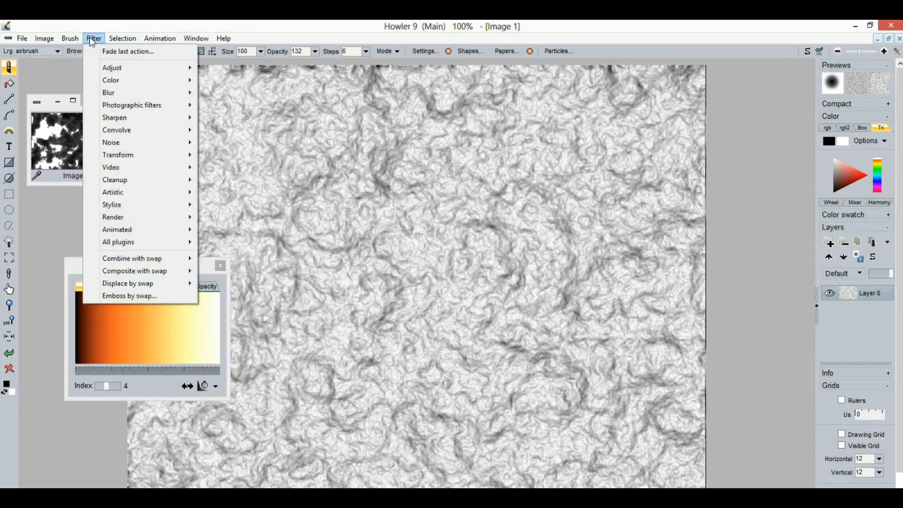
pyautogui.moveTo(114, 82)
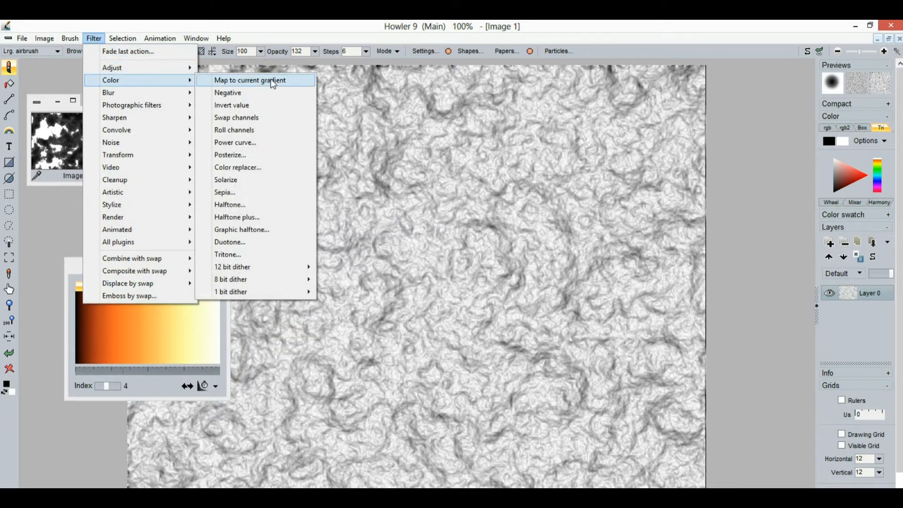
pyautogui.click(235, 83)
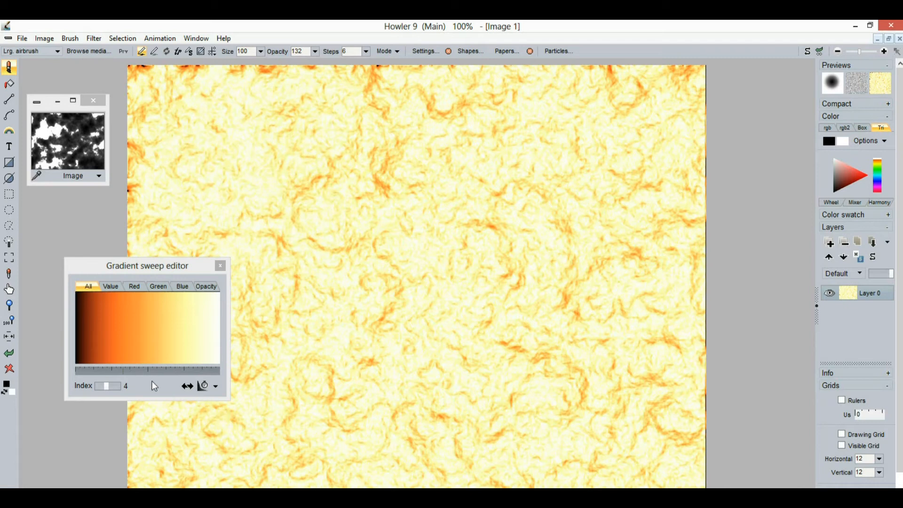
# - Reverse the gradient, map the image to it again for dark lava with glowing orange veins, and close the gradient editor
pyautogui.click(186, 387)
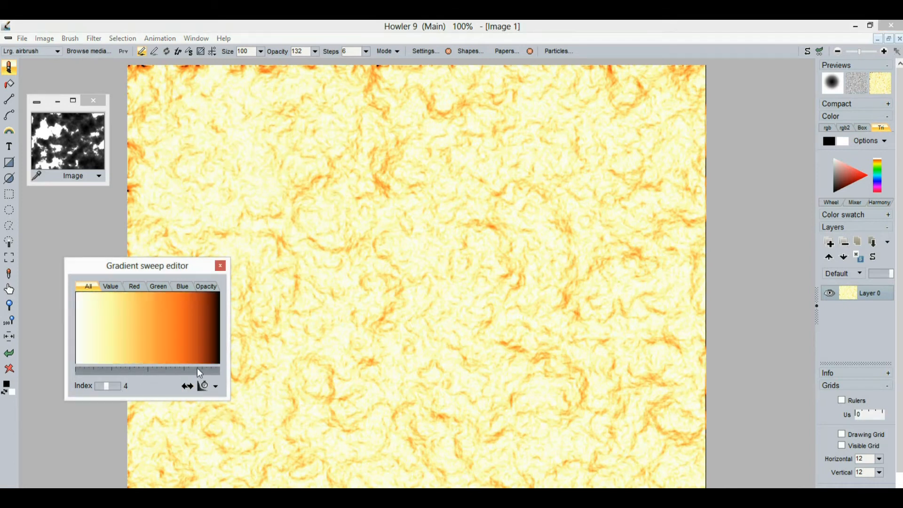
pyautogui.click(103, 41)
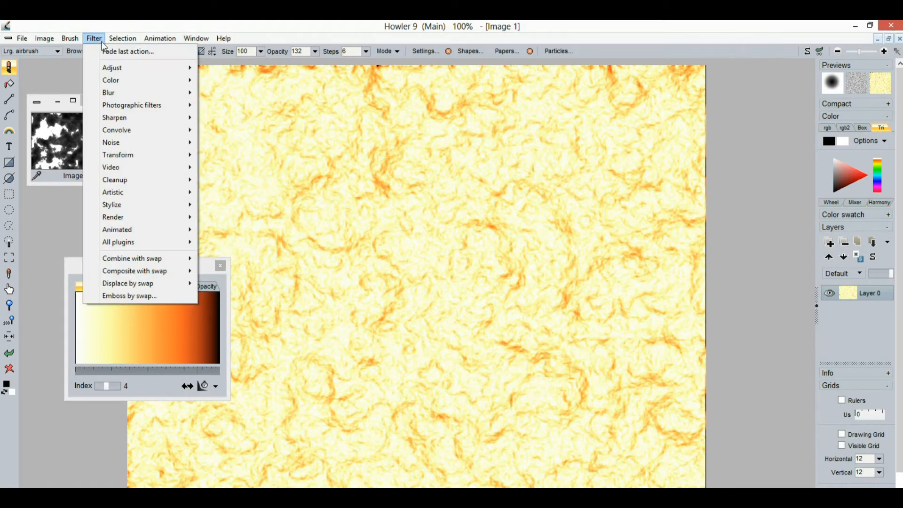
pyautogui.moveTo(139, 84)
pyautogui.click(235, 80)
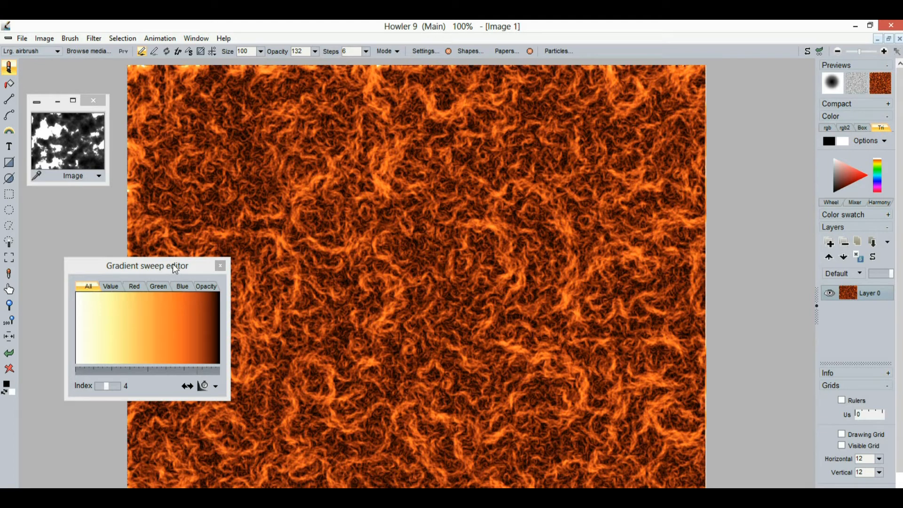
pyautogui.click(220, 266)
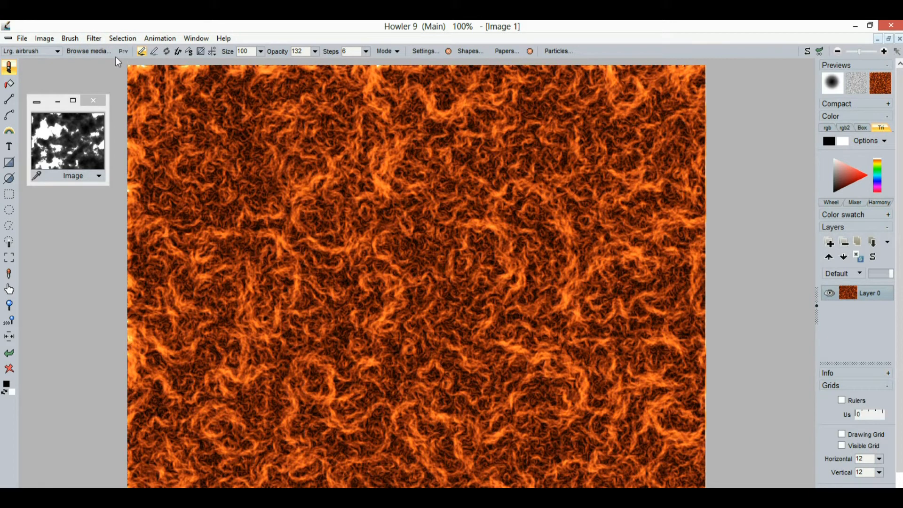
# - Pick up the orange lava image as a custom brush and turn on the brush preview
pyautogui.click(69, 39)
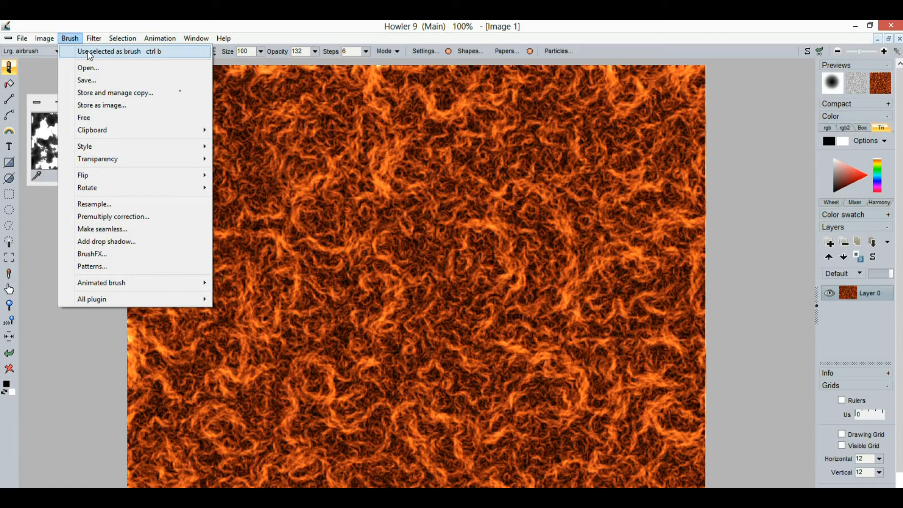
pyautogui.click(143, 53)
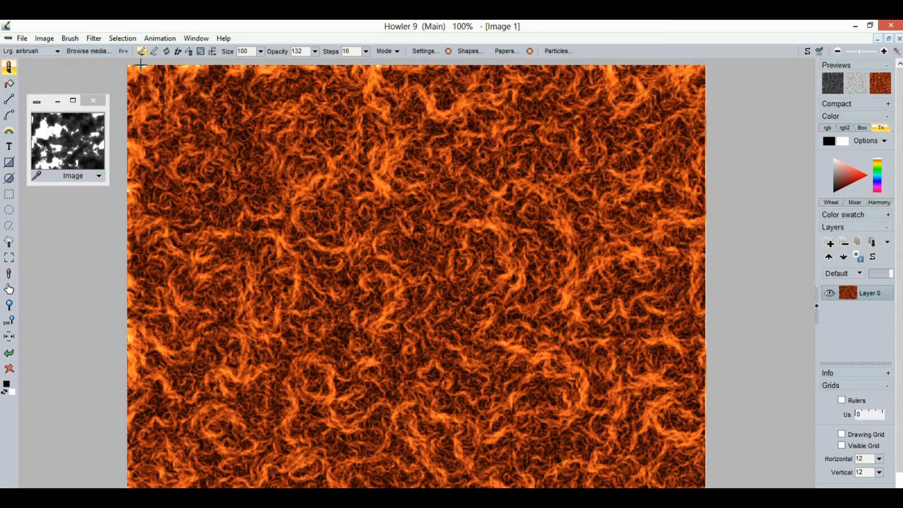
pyautogui.click(123, 51)
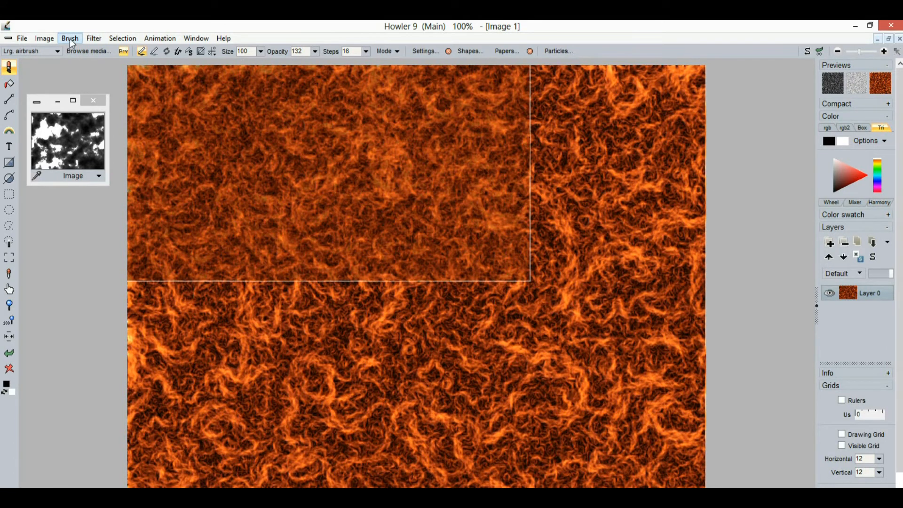
# - Make the lava brush seamless with Trim x 29% and Trim y 30%, keeping its original size
pyautogui.click(69, 39)
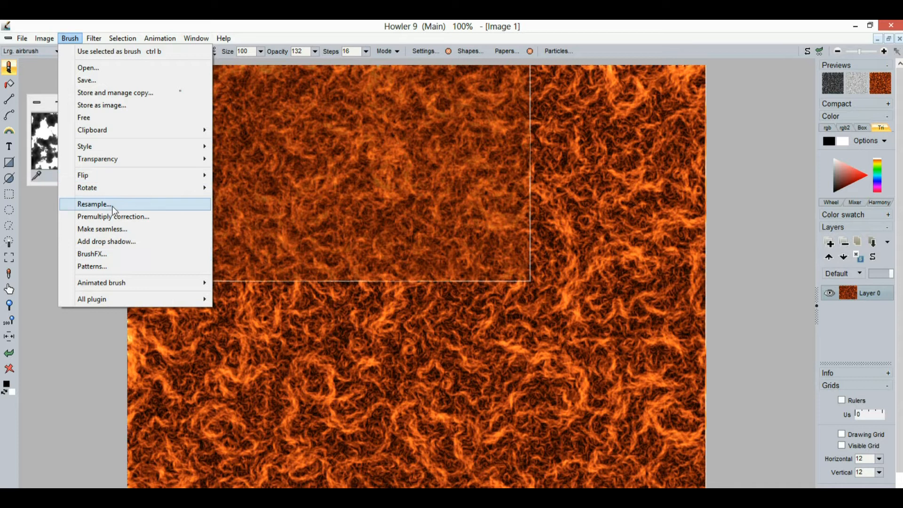
pyautogui.click(103, 229)
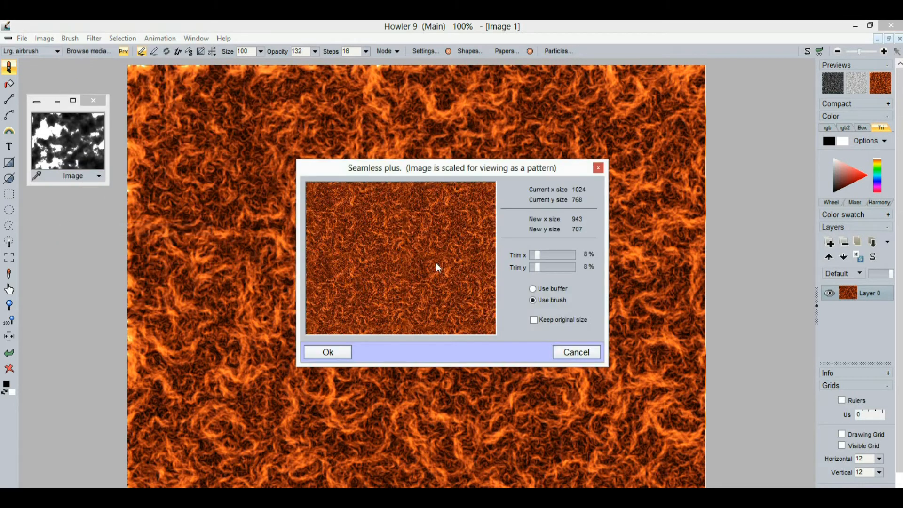
pyautogui.moveTo(552, 256); pyautogui.dragTo(557, 267)
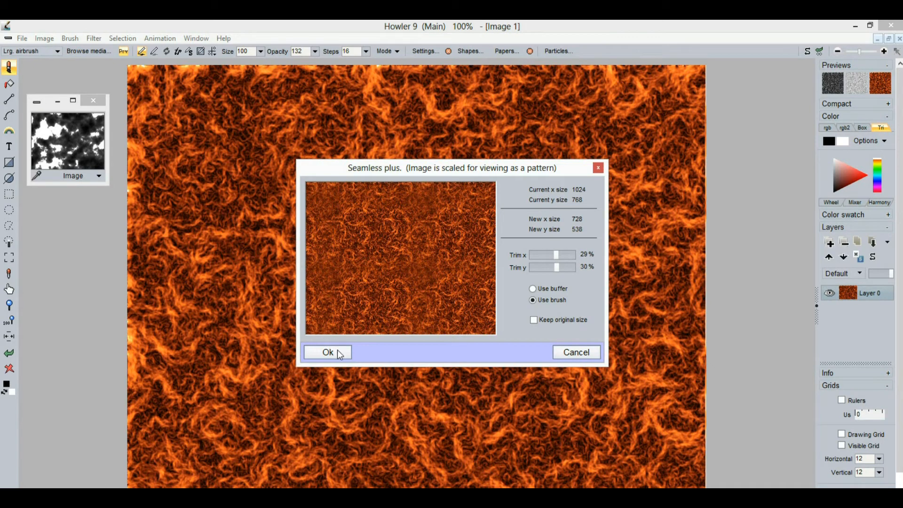
pyautogui.click(534, 320)
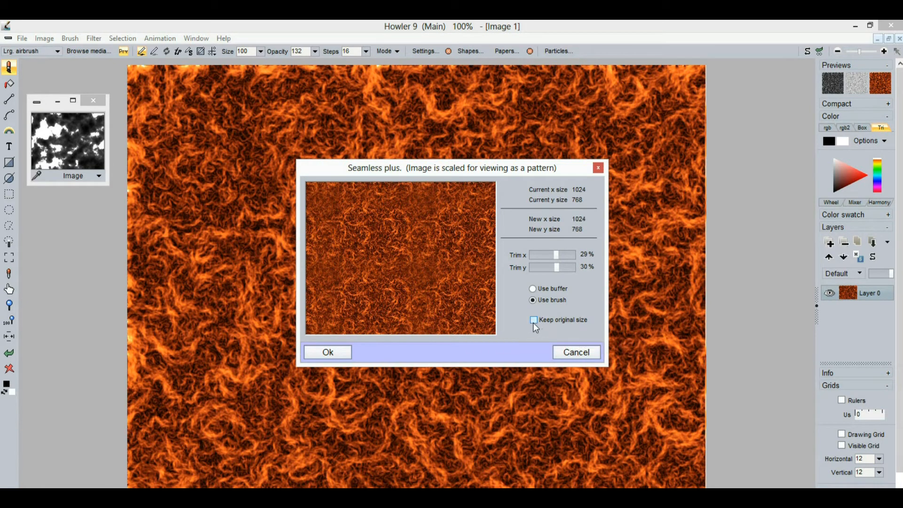
pyautogui.click(349, 348)
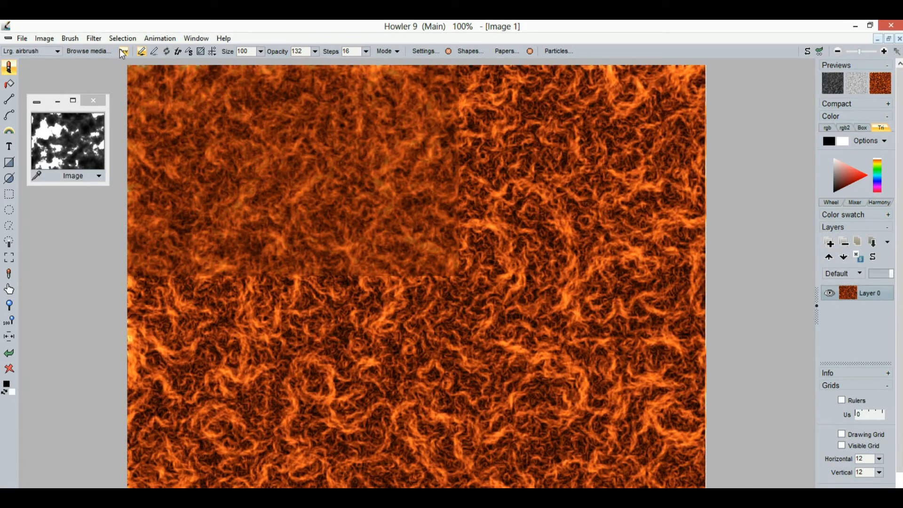
# - Store a managed copy of the seamless lava brush in the brush buffer and park its window below the plasma thumbnail
pyautogui.click(69, 39)
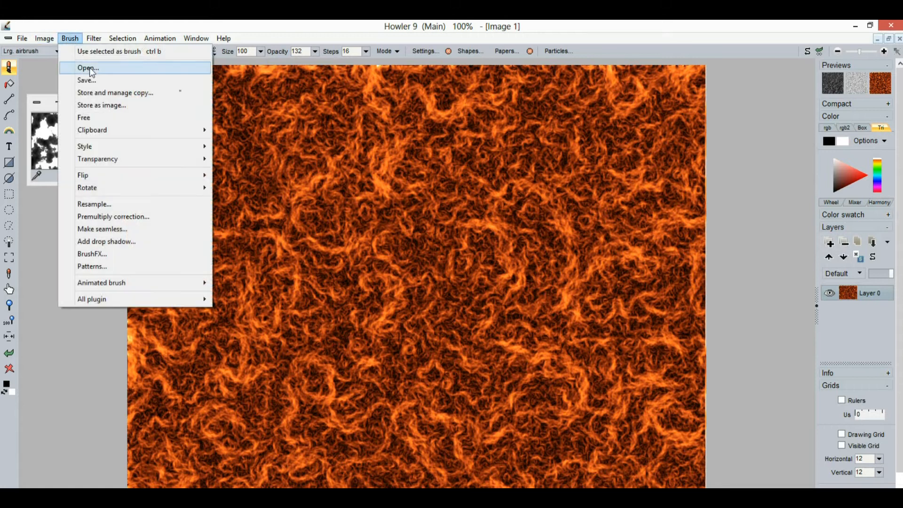
pyautogui.click(104, 94)
pyautogui.moveTo(124, 109); pyautogui.dragTo(80, 295)
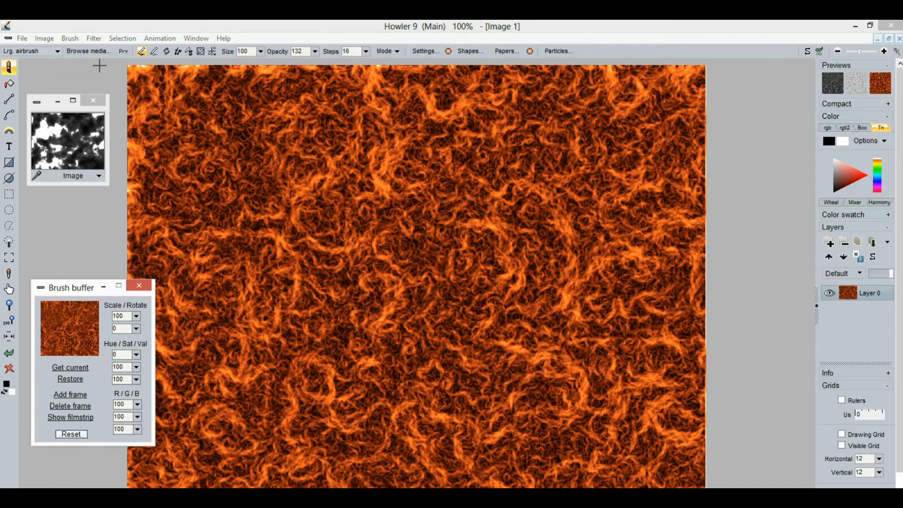
# - Store the lava brush as an image and move its thumbnail to the empty area beside the canvas
pyautogui.click(94, 39)
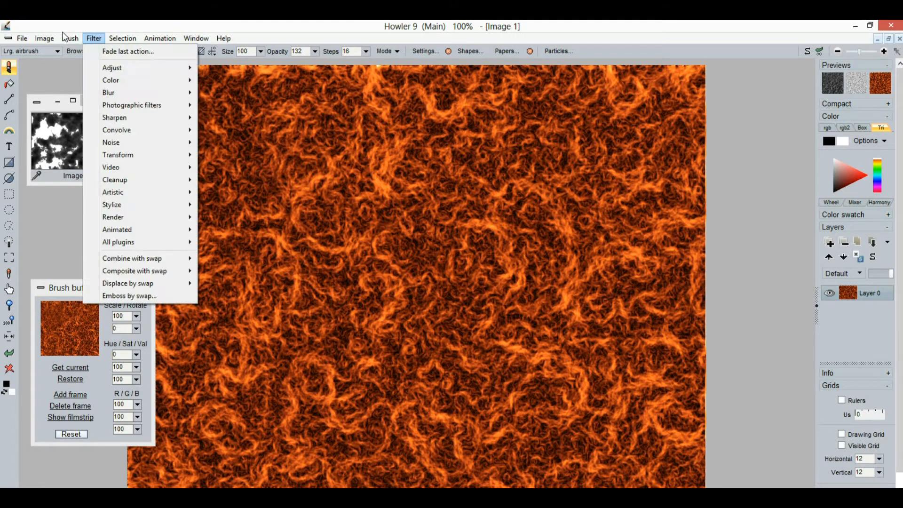
pyautogui.moveTo(62, 37)
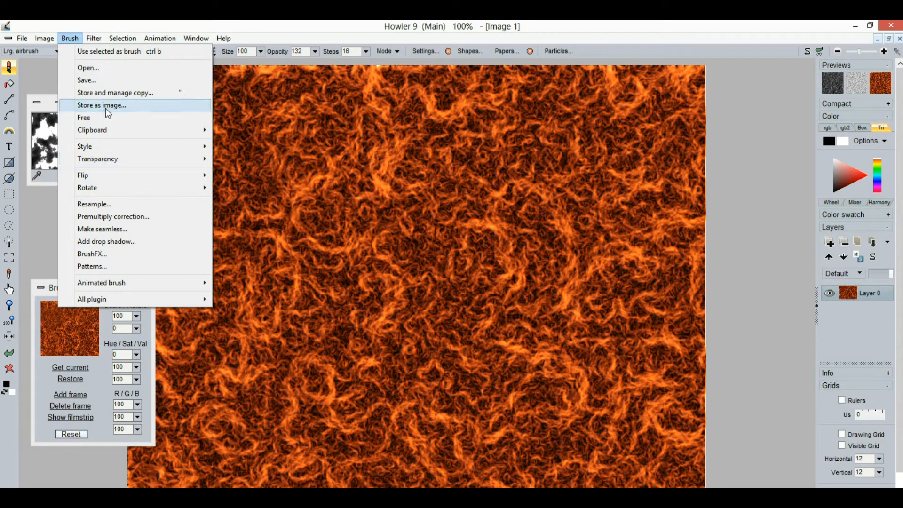
pyautogui.click(119, 107)
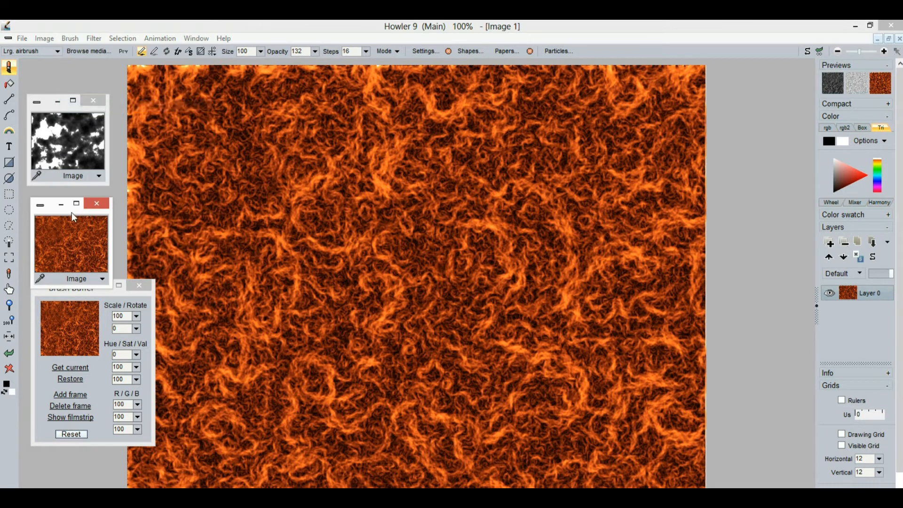
pyautogui.moveTo(49, 211)
pyautogui.mouseDown()
pyautogui.moveTo(462, 214)
pyautogui.moveTo(736, 354)
pyautogui.moveTo(742, 374)
pyautogui.moveTo(741, 361)
pyautogui.mouseUp()
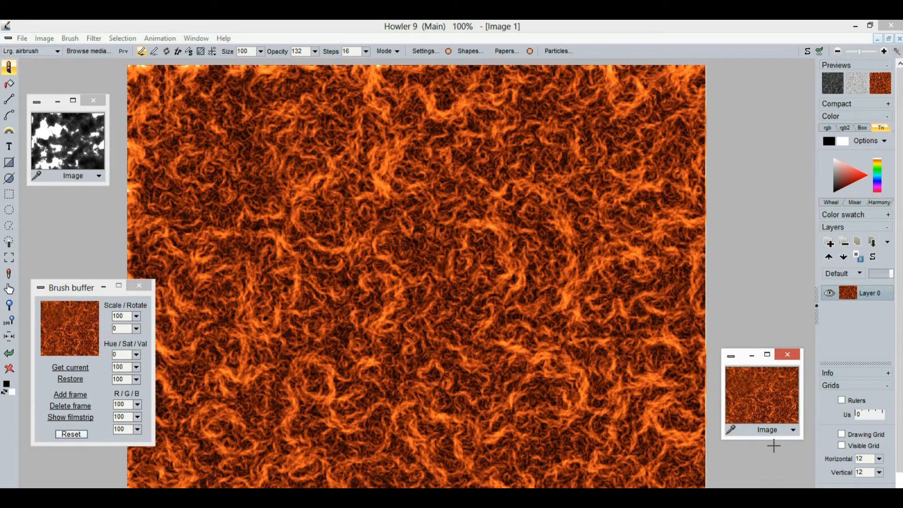
# - Restore the stored plasma image to the canvas and fill a tall vertical rectangle right of centre with a dark grey sampled from it
pyautogui.click(74, 145)
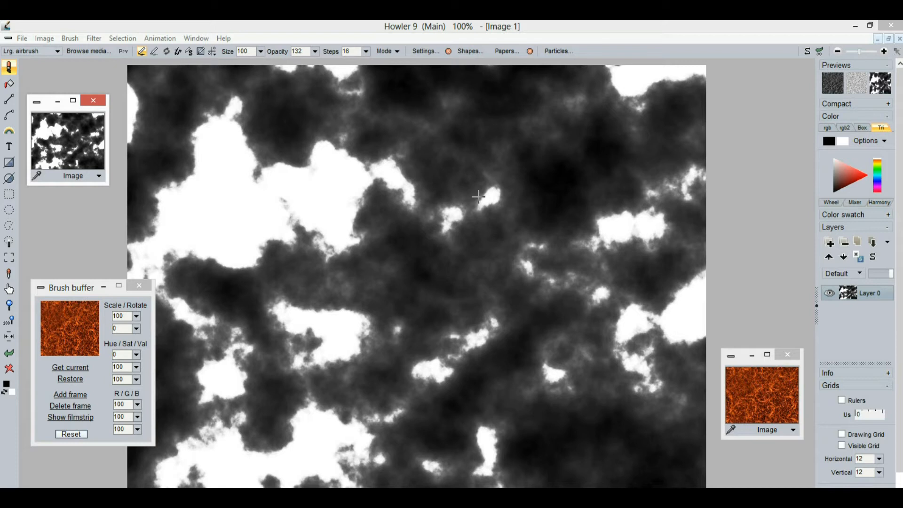
pyautogui.click(13, 169)
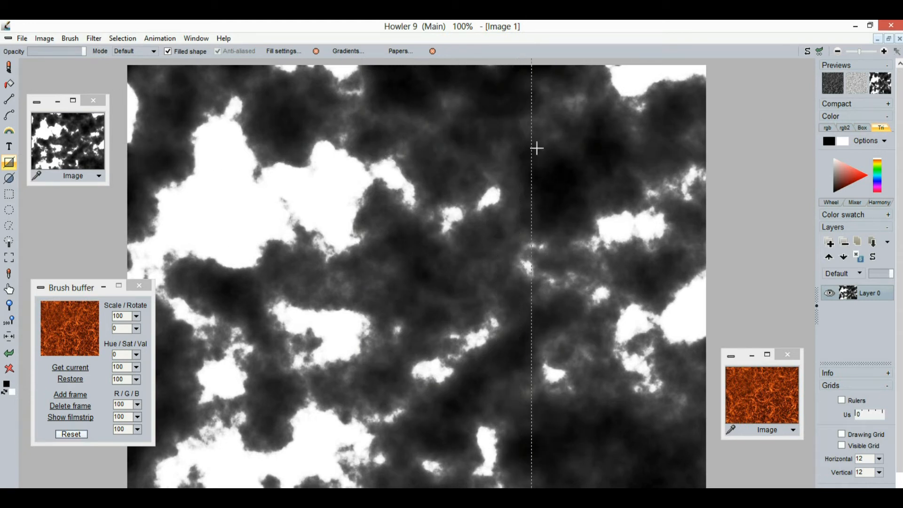
pyautogui.press(',')
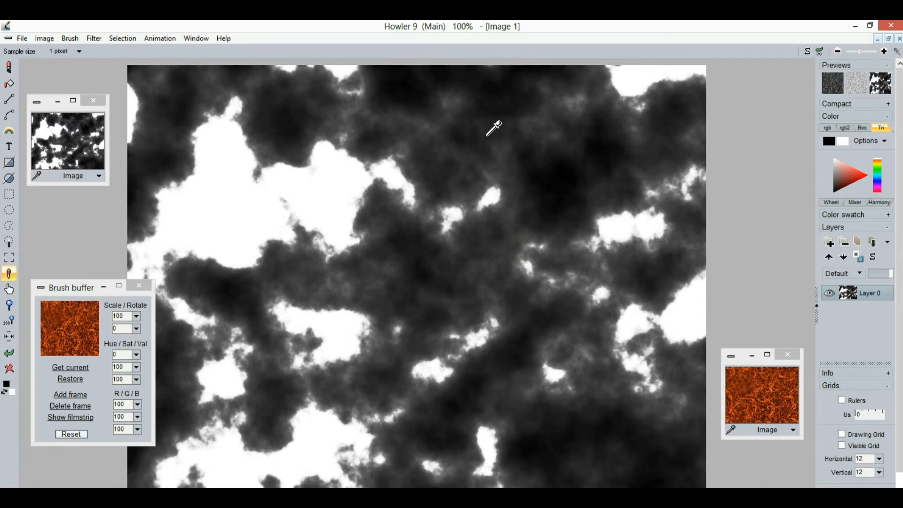
pyautogui.click(553, 162)
pyautogui.click(12, 165)
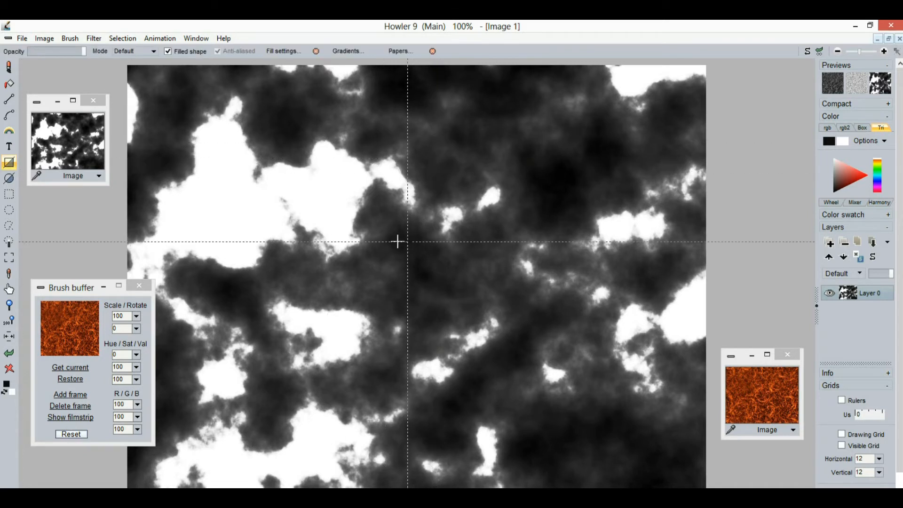
pyautogui.moveTo(460, 76); pyautogui.dragTo(551, 484)
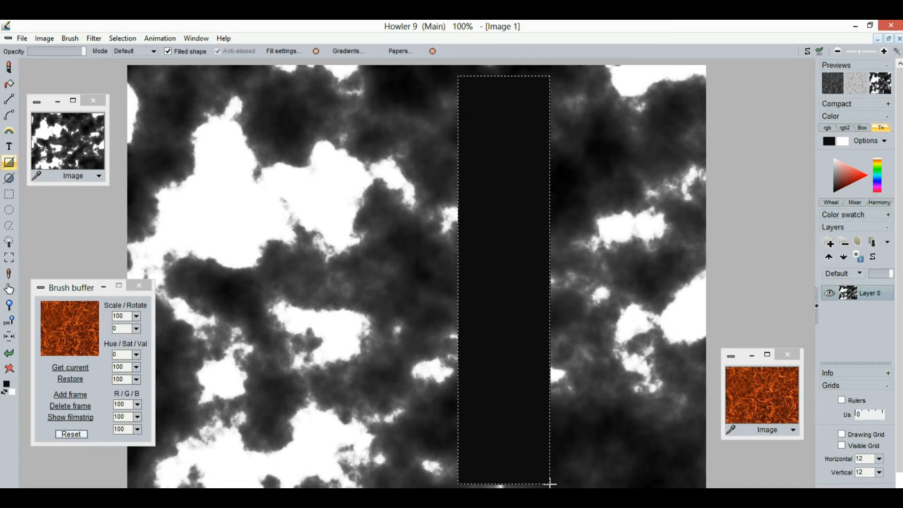
# - Fill a dark horizontal bar across the right part of the height image and partly fade it with interactive undo
pyautogui.moveTo(382, 273); pyautogui.dragTo(754, 348)
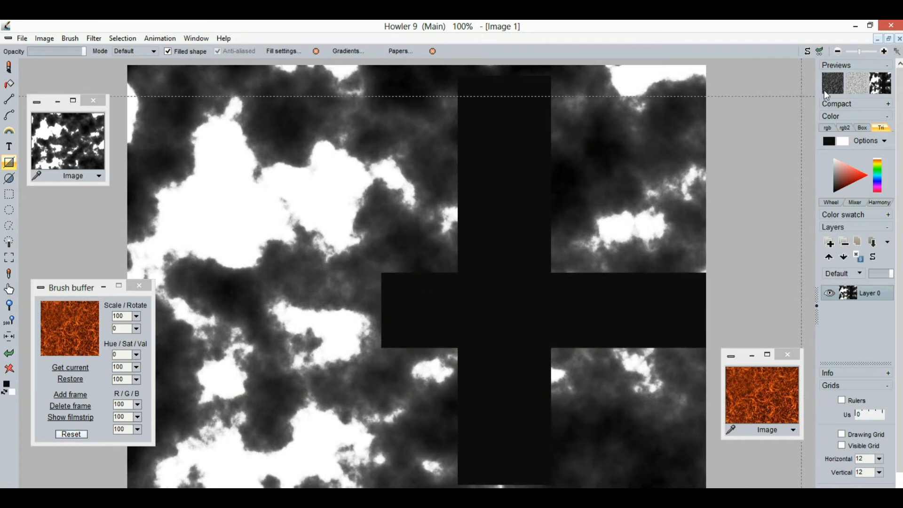
pyautogui.click(820, 53)
pyautogui.moveTo(847, 85); pyautogui.dragTo(827, 89)
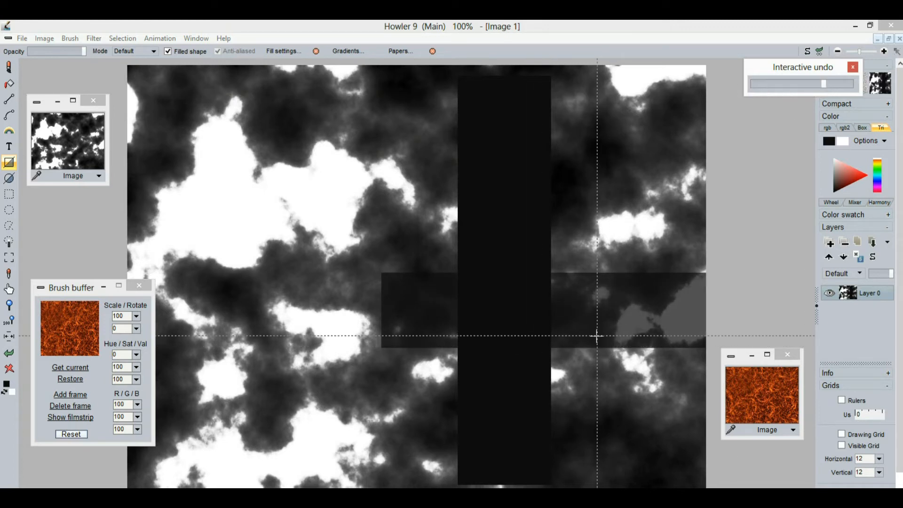
# - Fill a wide dark horizontal bar across the upper height image and partly fade it with interactive undo
pyautogui.moveTo(173, 99); pyautogui.dragTo(725, 170)
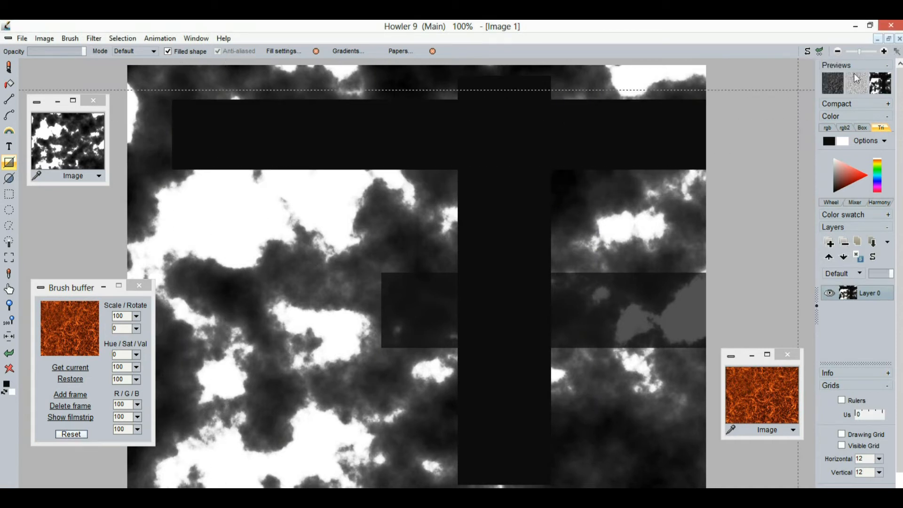
pyautogui.click(823, 49)
pyautogui.moveTo(846, 82); pyautogui.dragTo(814, 86)
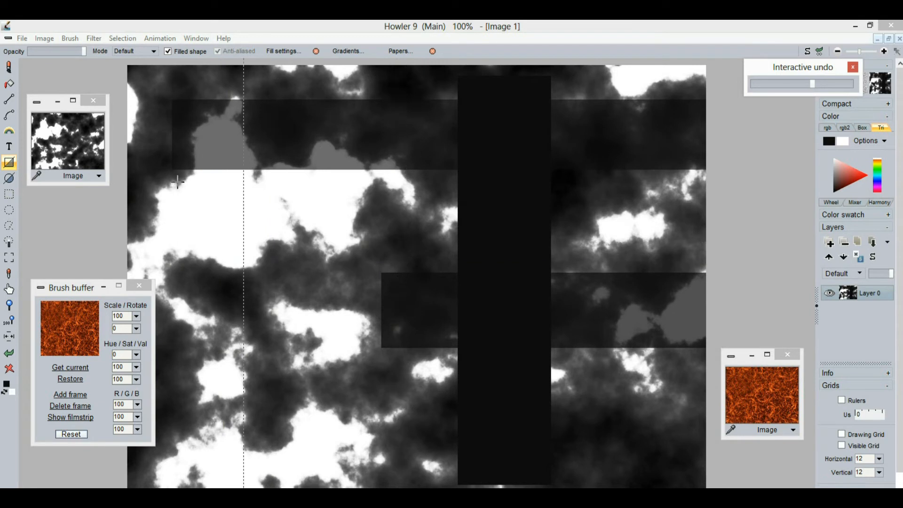
# - Open the height image in the Puppy Ray renderer and move the camera over the terrain along the flat canyon
pyautogui.click(100, 38)
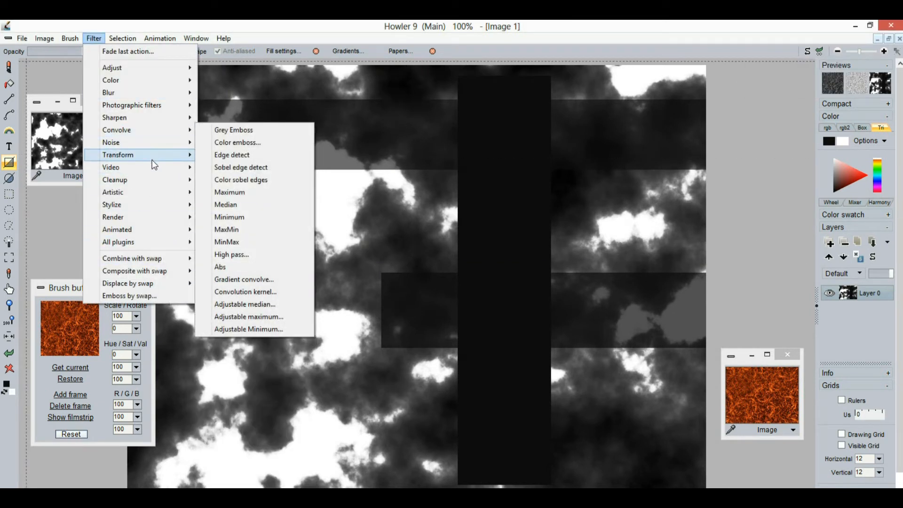
pyautogui.moveTo(157, 160)
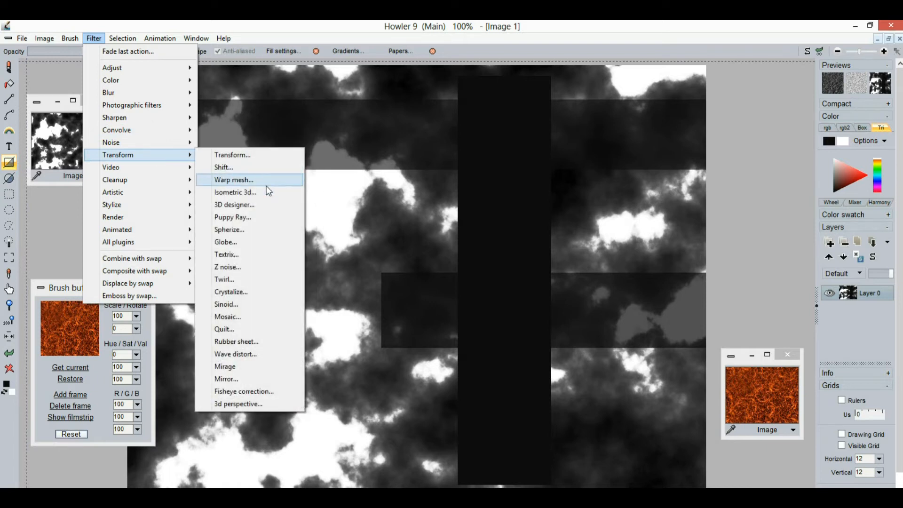
pyautogui.click(249, 221)
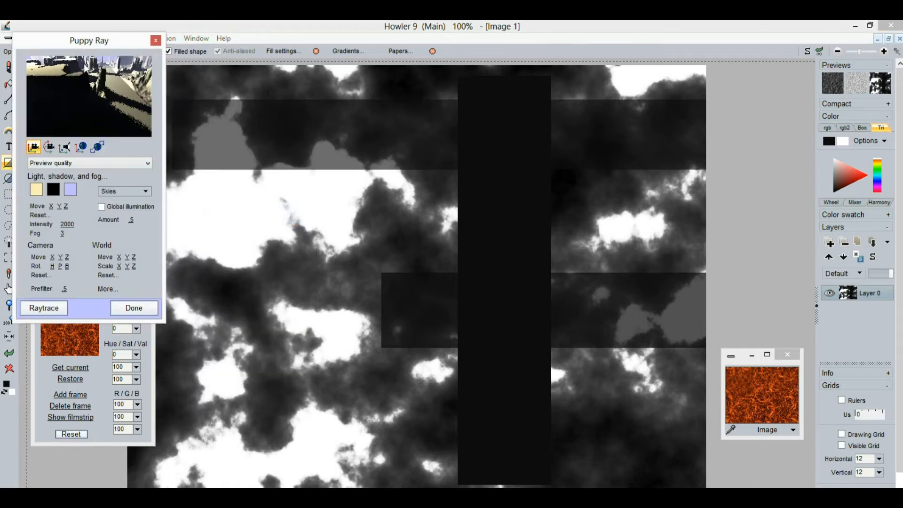
pyautogui.moveTo(72, 42); pyautogui.dragTo(133, 53)
pyautogui.moveTo(222, 216); pyautogui.dragTo(83, 418)
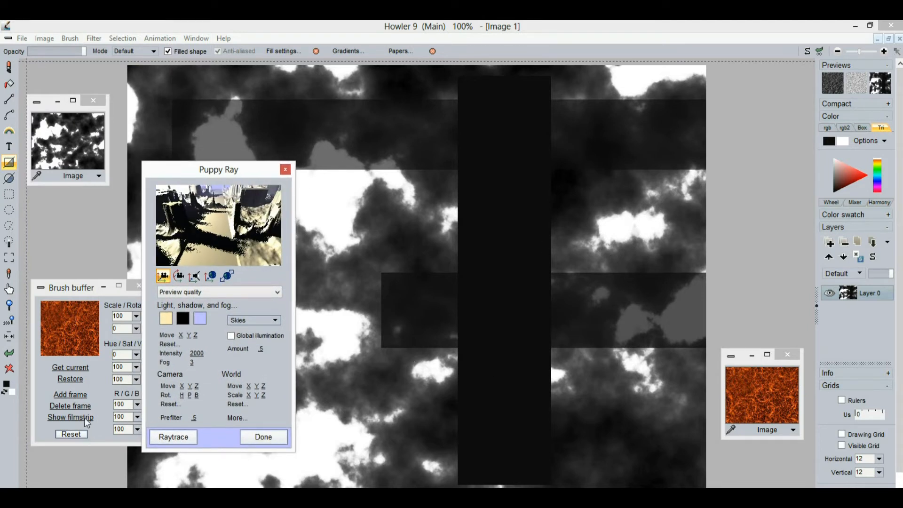
pyautogui.moveTo(208, 237); pyautogui.dragTo(219, 20)
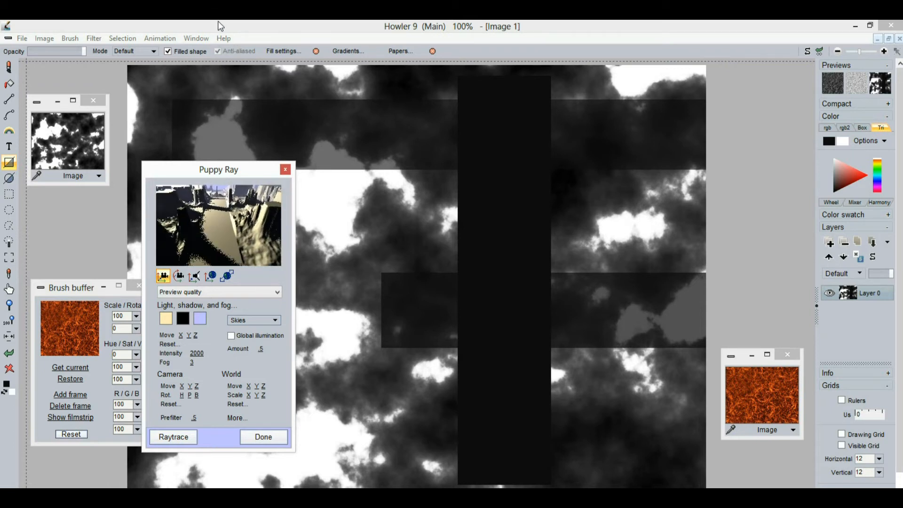
pyautogui.moveTo(196, 228); pyautogui.dragTo(199, 142)
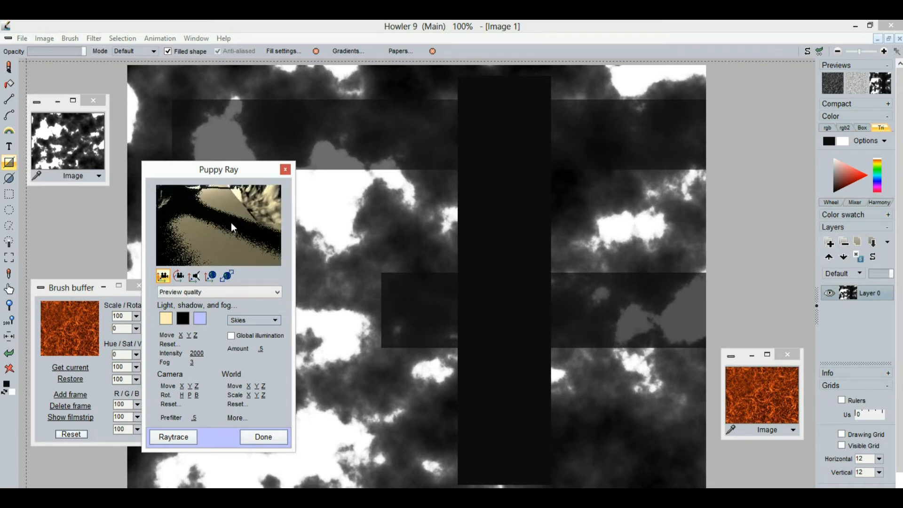
# - Rotate the camera up towards the horizon and apply the sunset sky to the Puppy Ray scene
pyautogui.click(179, 277)
pyautogui.moveTo(210, 275); pyautogui.dragTo(202, 345)
pyautogui.click(276, 320)
pyautogui.click(262, 377)
pyautogui.moveTo(204, 207); pyautogui.dragTo(184, 195)
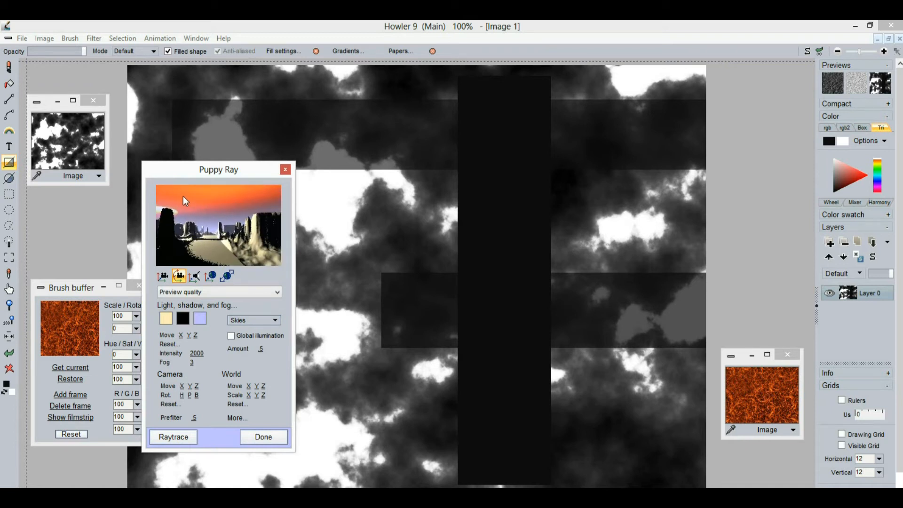
# - Switch the sky to the moonlit night sky and raytrace the landscape at Medium quality
pyautogui.click(268, 323)
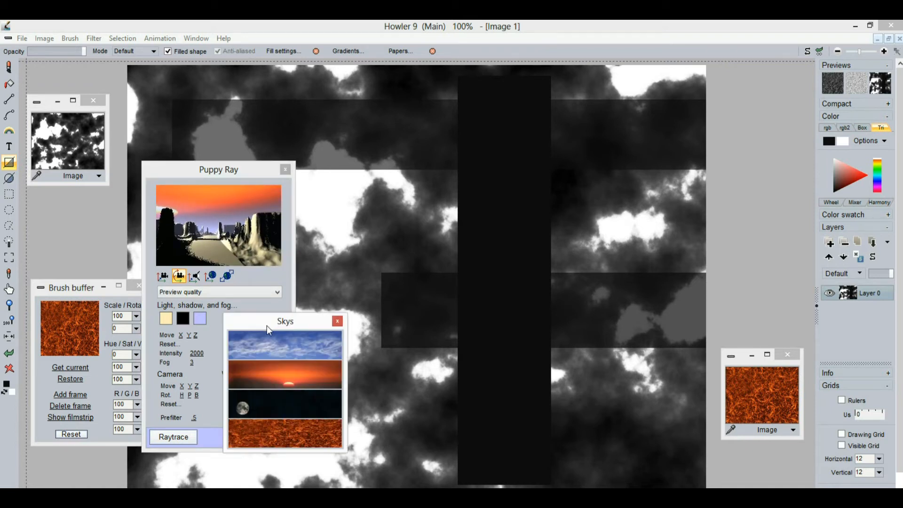
pyautogui.click(264, 413)
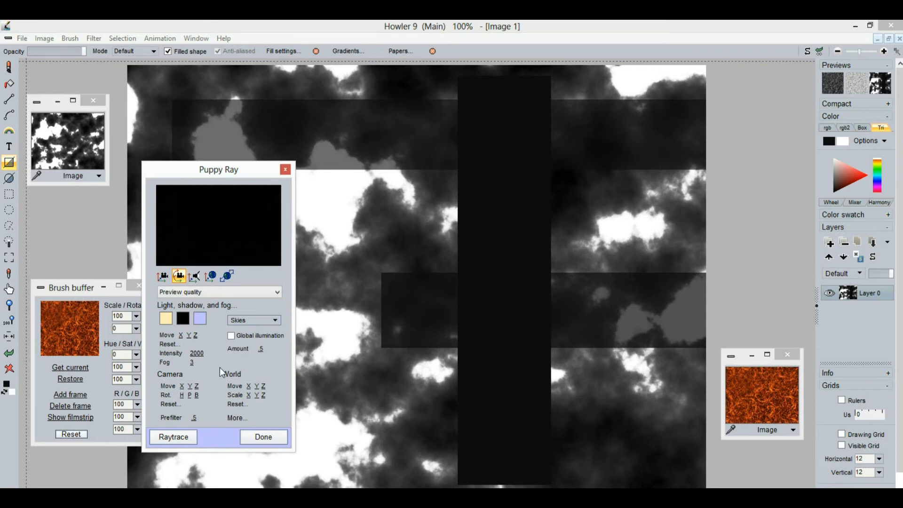
pyautogui.click(203, 293)
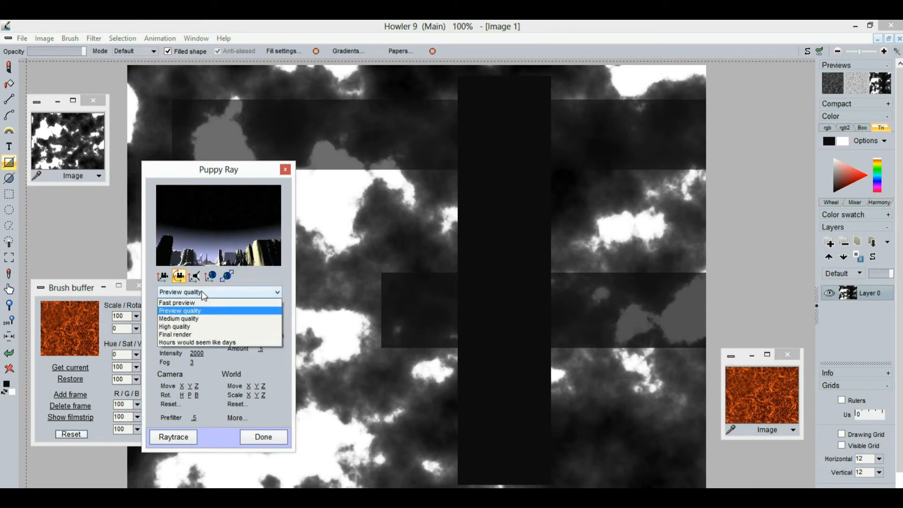
pyautogui.click(195, 319)
pyautogui.click(177, 437)
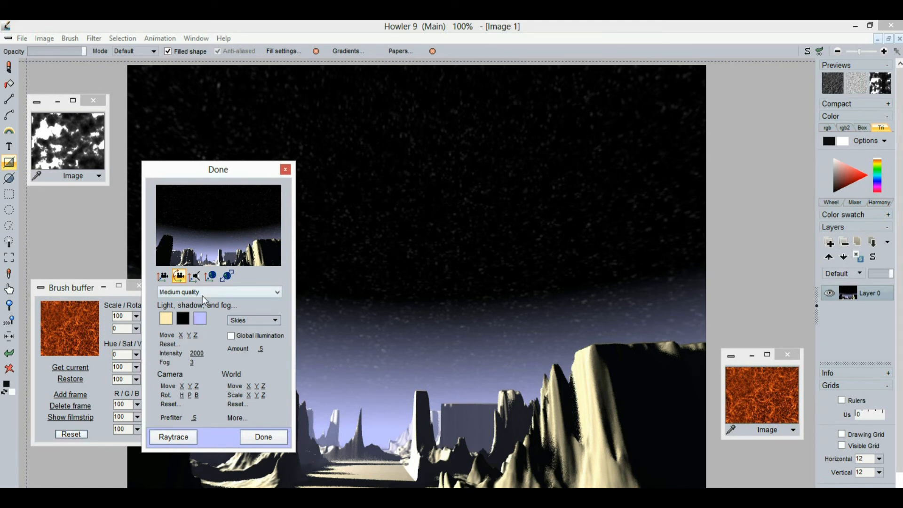
# - Apply the custom lava brush as the sky and change the fog colour to a dark olive green
pyautogui.click(252, 321)
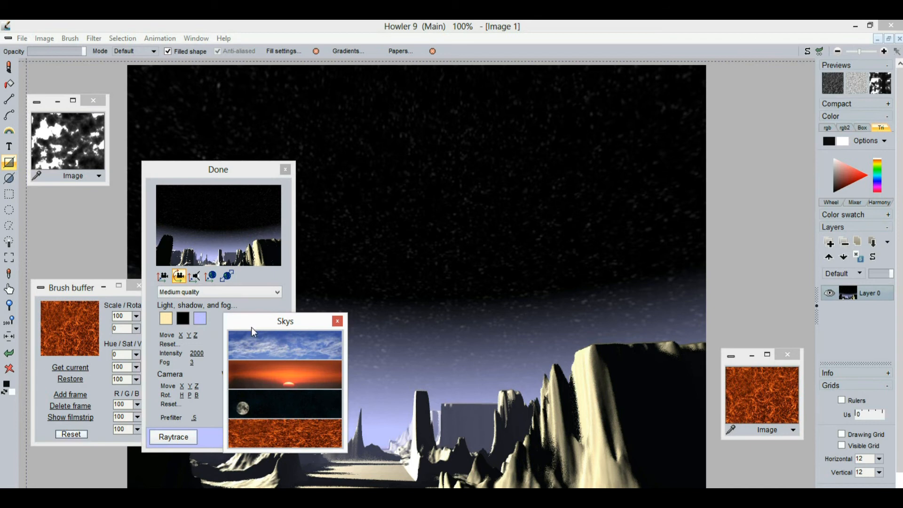
pyautogui.click(261, 432)
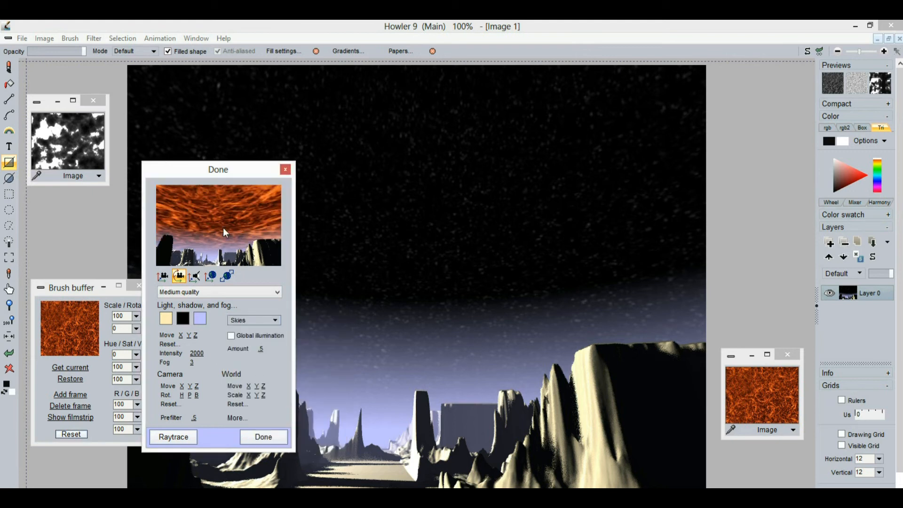
pyautogui.click(204, 319)
pyautogui.click(496, 220)
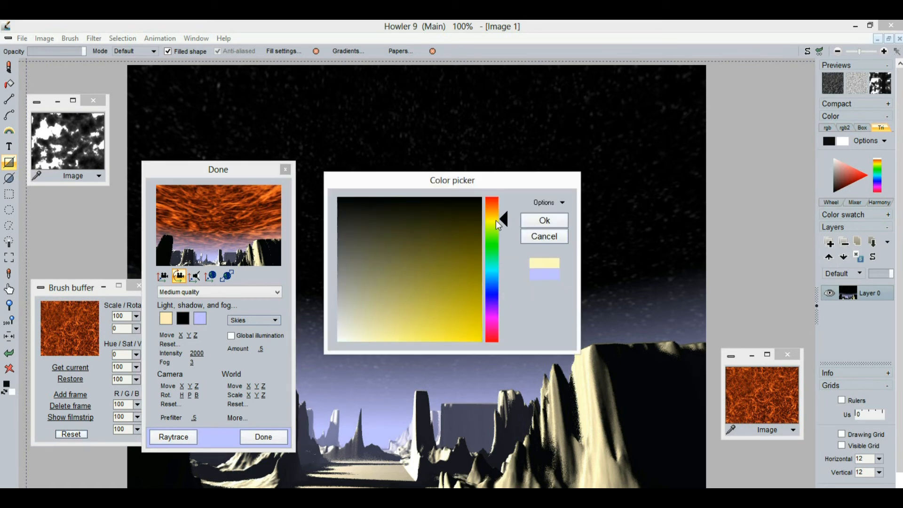
pyautogui.moveTo(496, 225); pyautogui.dragTo(493, 233)
pyautogui.click(423, 253)
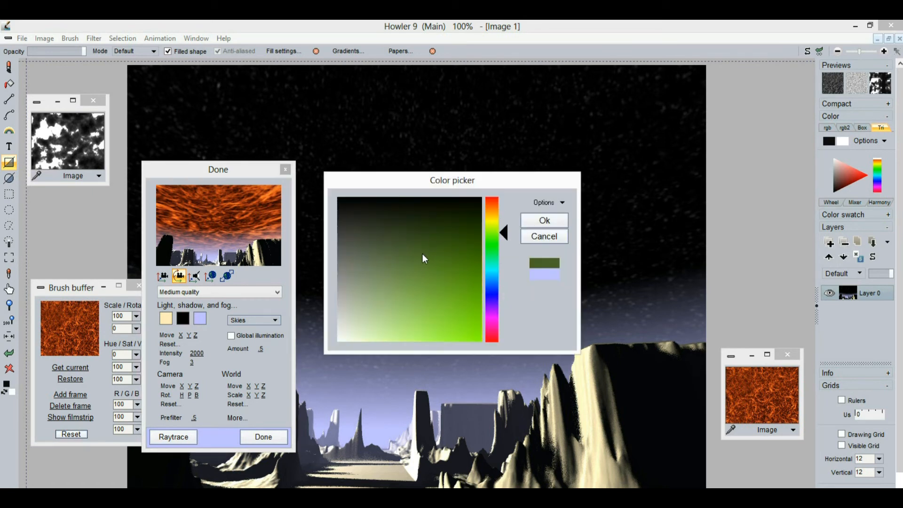
pyautogui.click(546, 220)
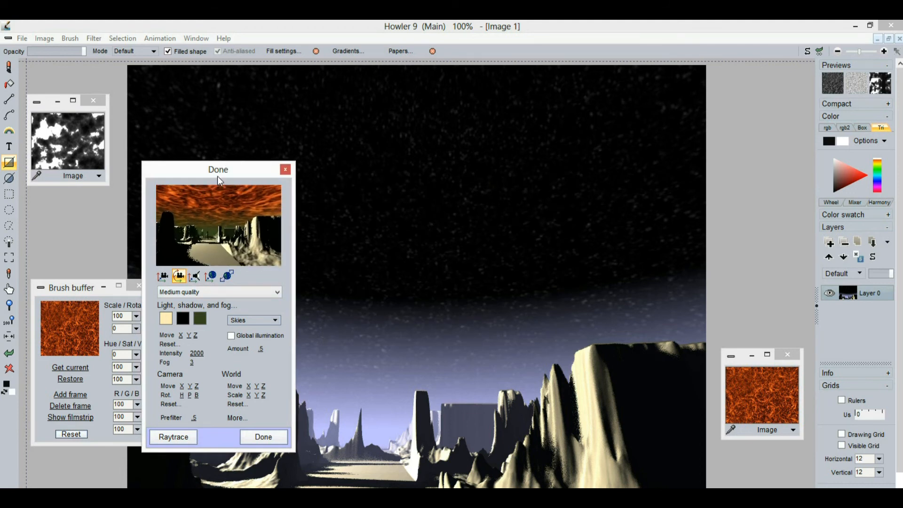
# - Raytrace the landscape with the lava sky and move the Puppy Ray dialog aside to uncover the render
pyautogui.click(180, 437)
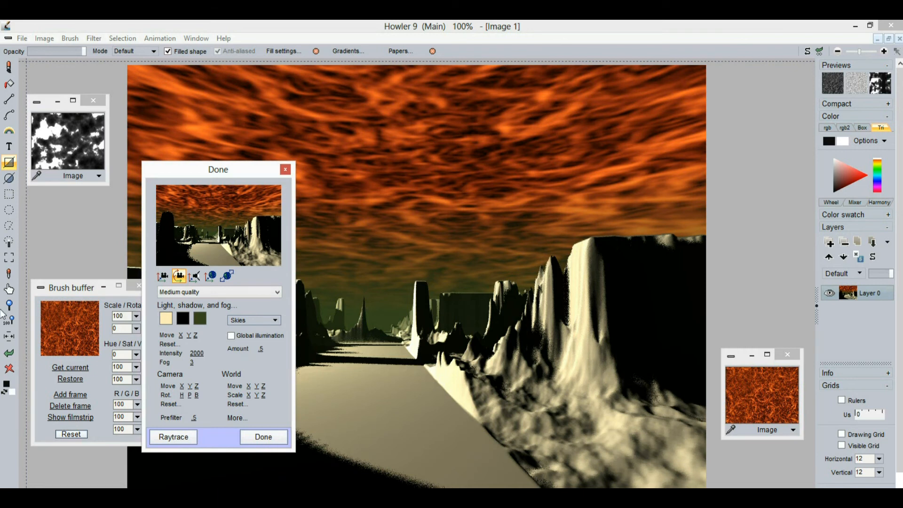
pyautogui.moveTo(245, 170); pyautogui.dragTo(147, 146)
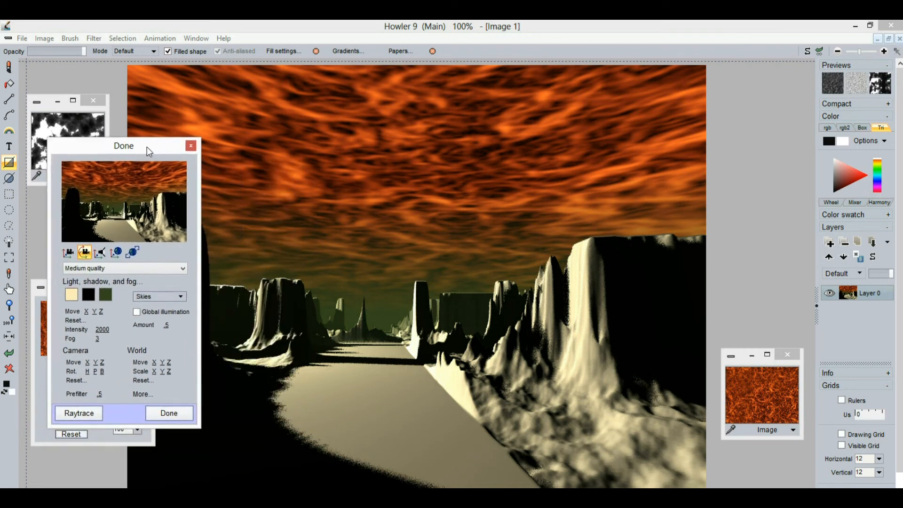